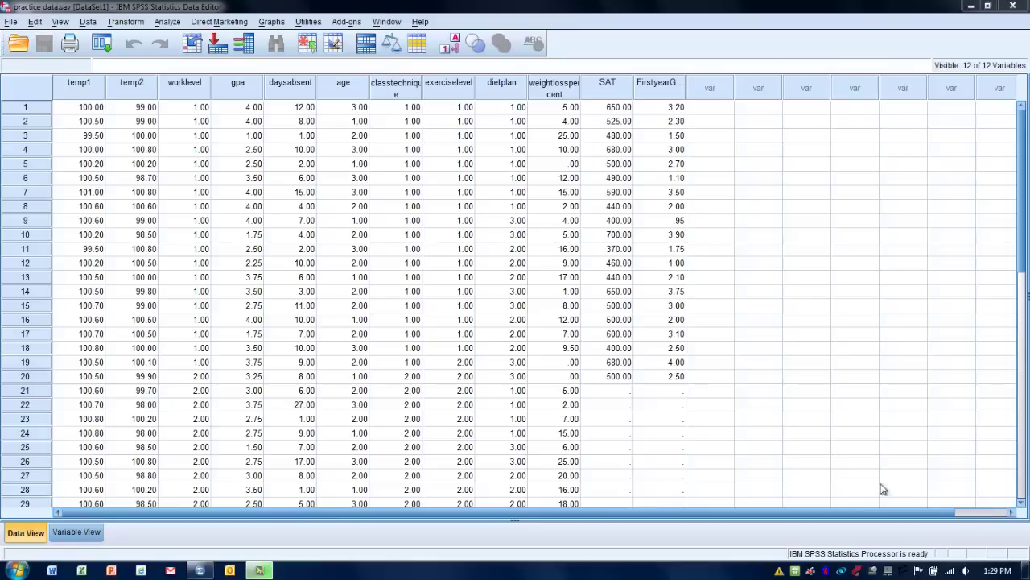
Step: Review the weightlosspercent, exerciselevel and dietplan columns of the dataset and dismiss the system performance notification
left_click(549, 93)
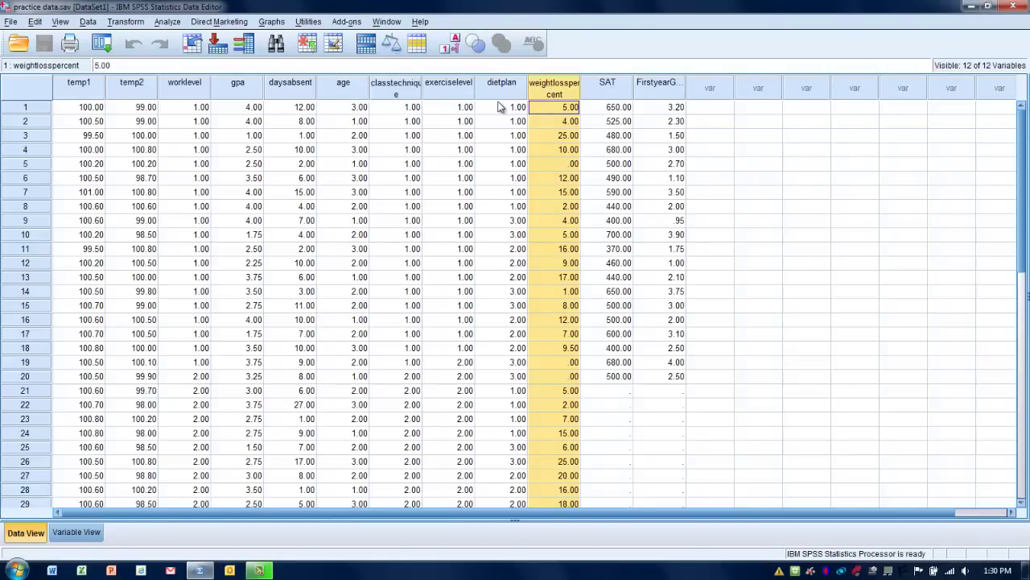
left_click(454, 90)
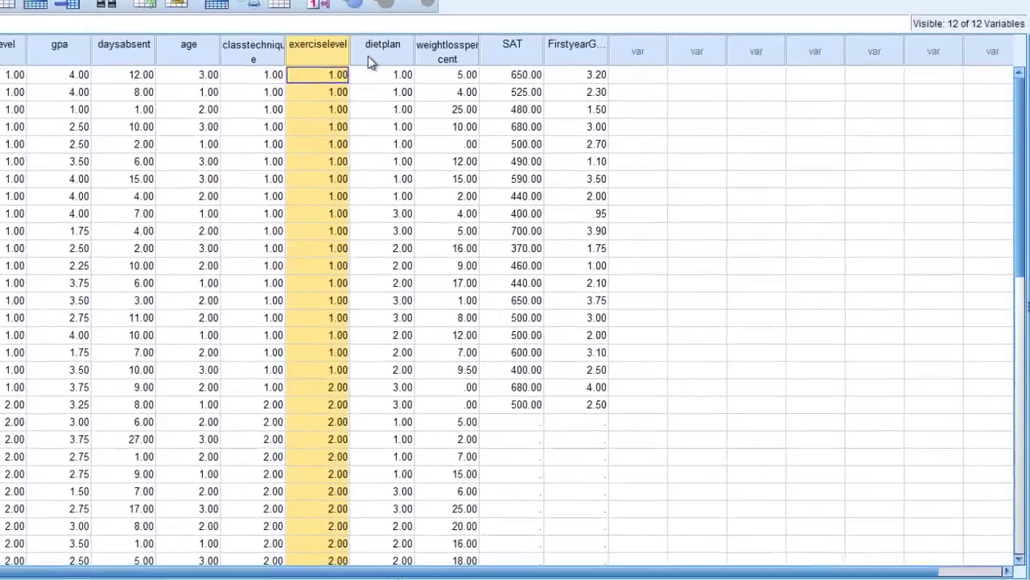
left_click(491, 95)
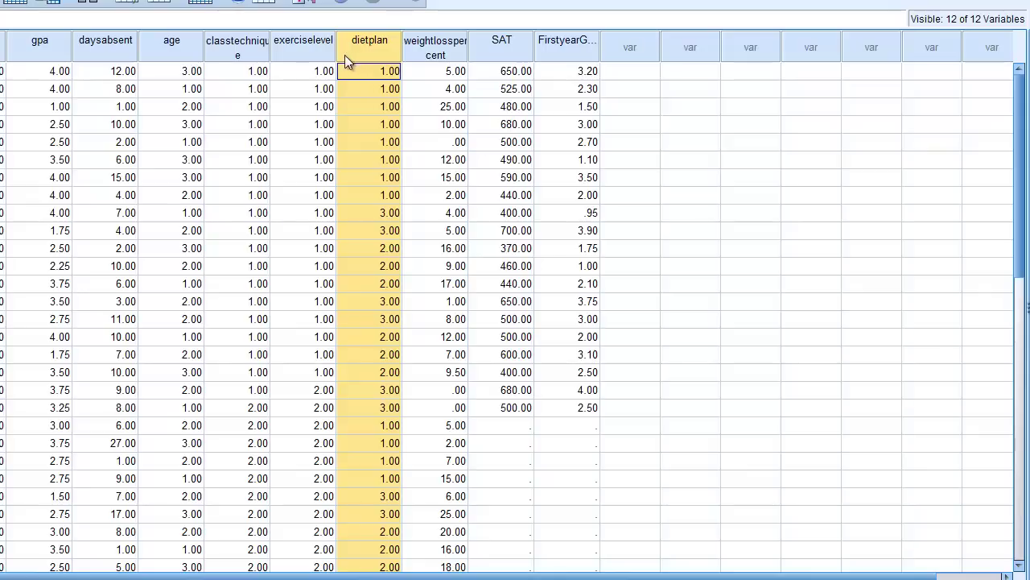
left_click(302, 51)
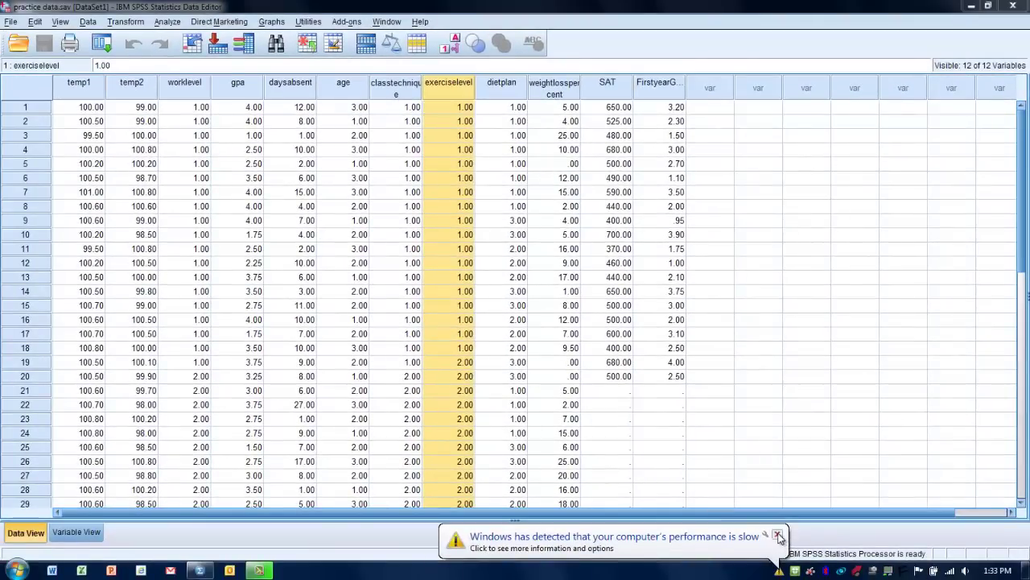
left_click(778, 536)
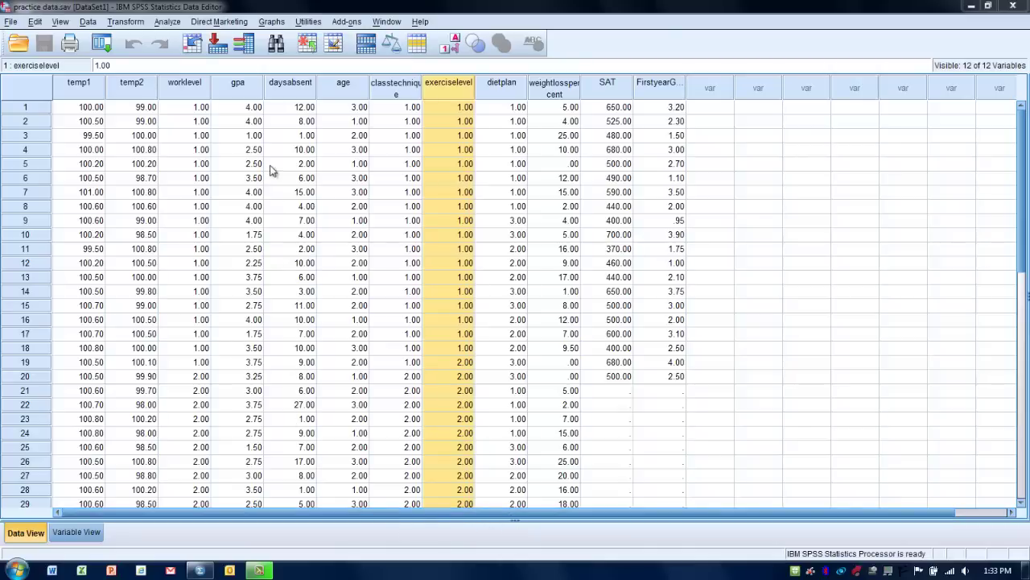
Step: Set up a univariate general linear model with weightlosspercent as dependent variable and exerciselevel and dietplan as fixed factors
left_click(168, 22)
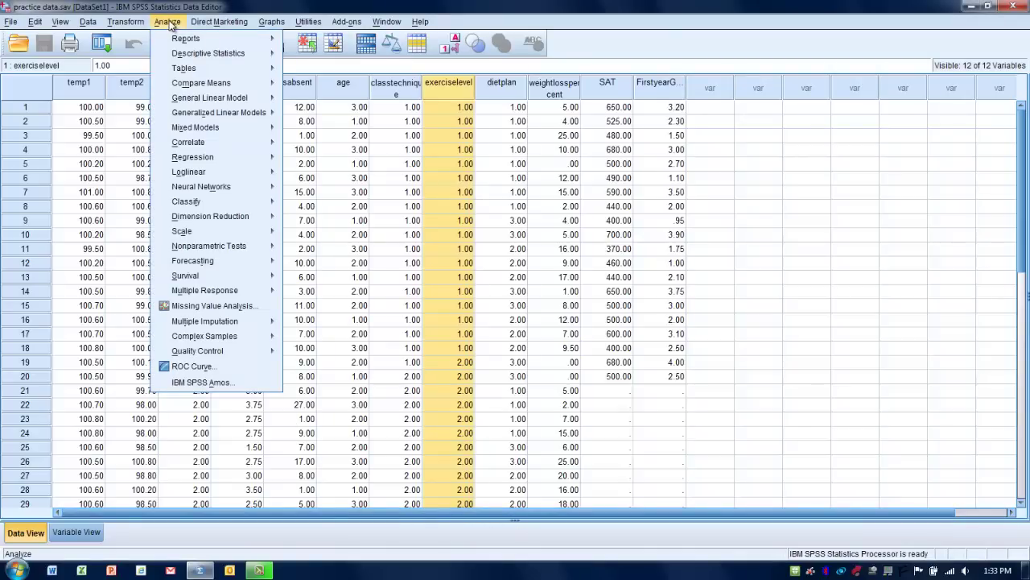
mouse_move(186, 102)
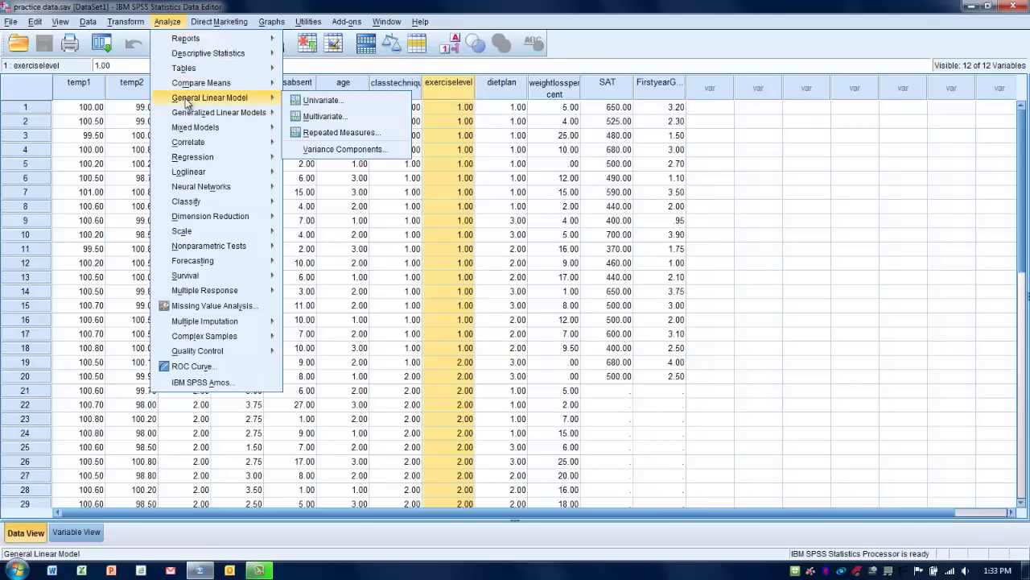
left_click(304, 101)
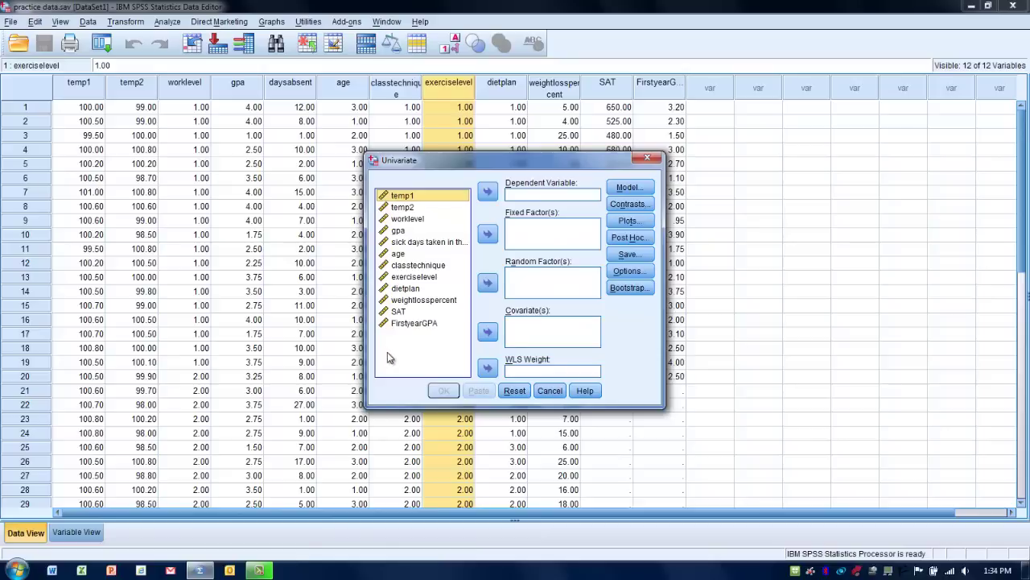
left_click(418, 303)
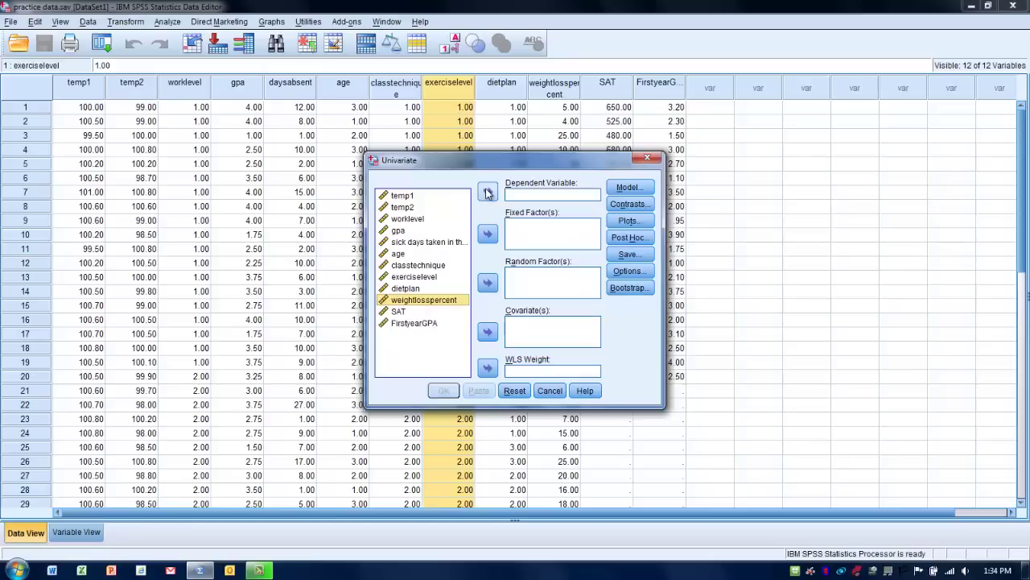
left_click(487, 192)
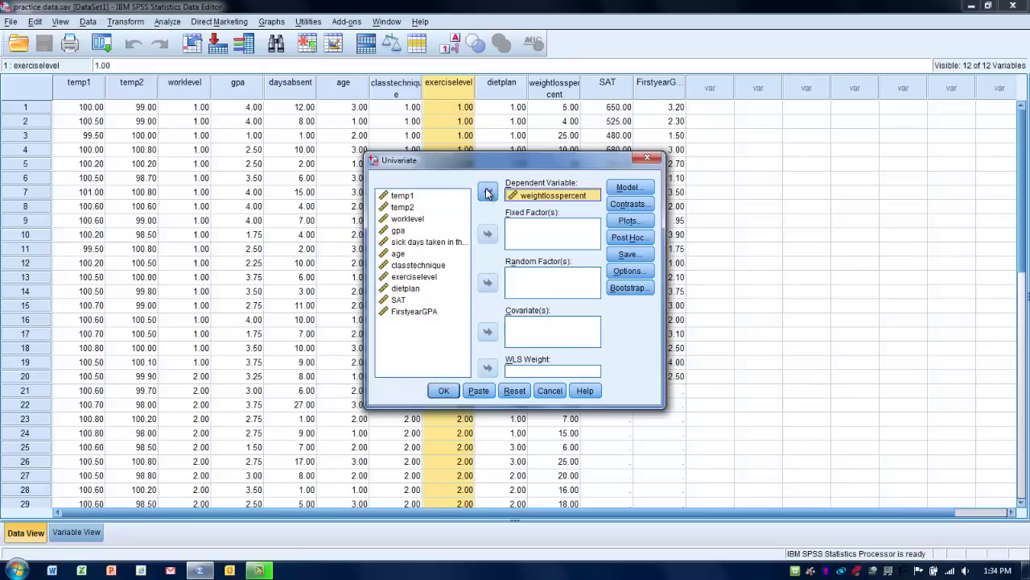
left_click(426, 281)
left_click(487, 234)
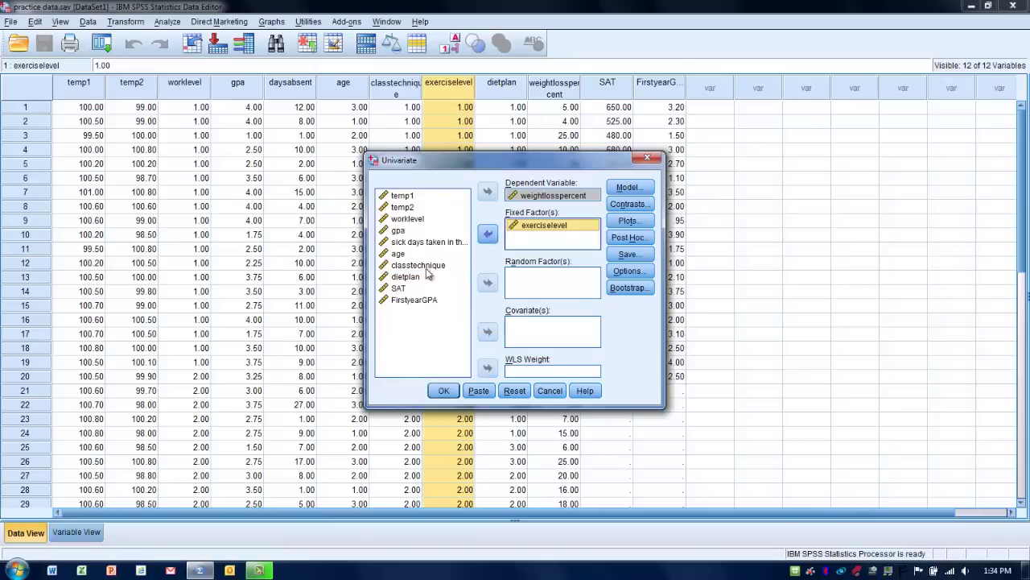
left_click(412, 276)
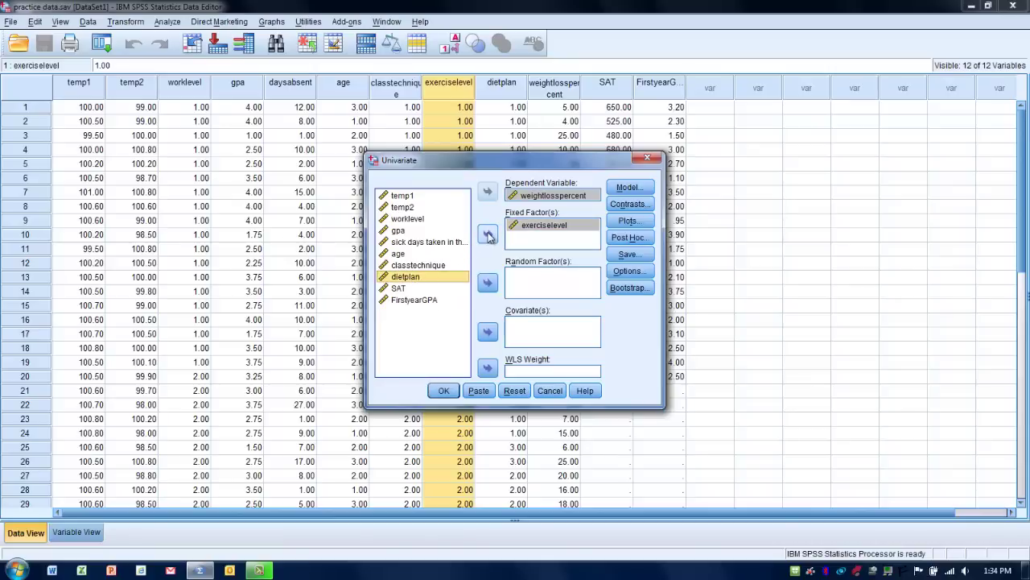
left_click(489, 236)
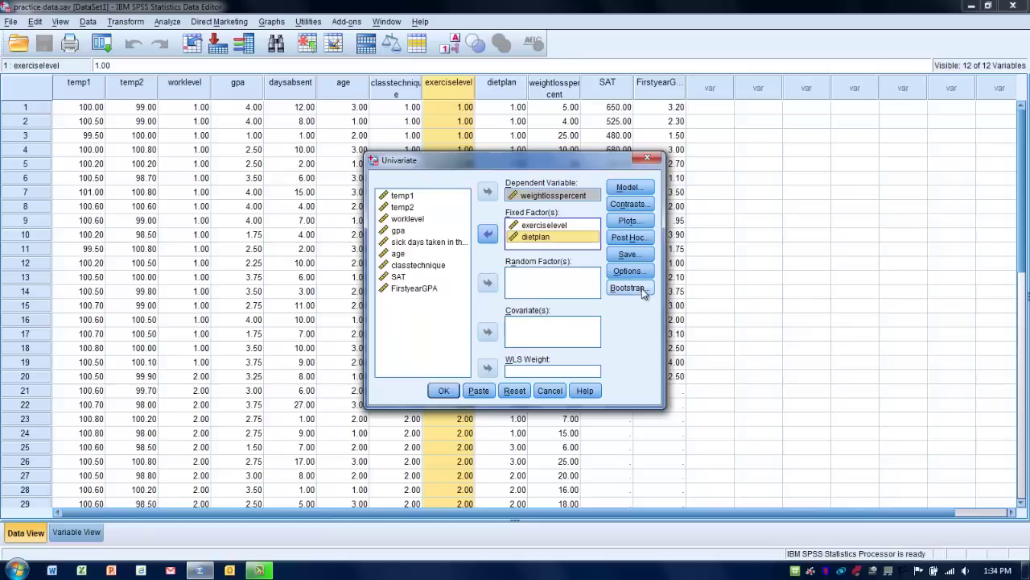
Step: Request Scheffe post hoc tests for both exerciselevel and dietplan
left_click(632, 238)
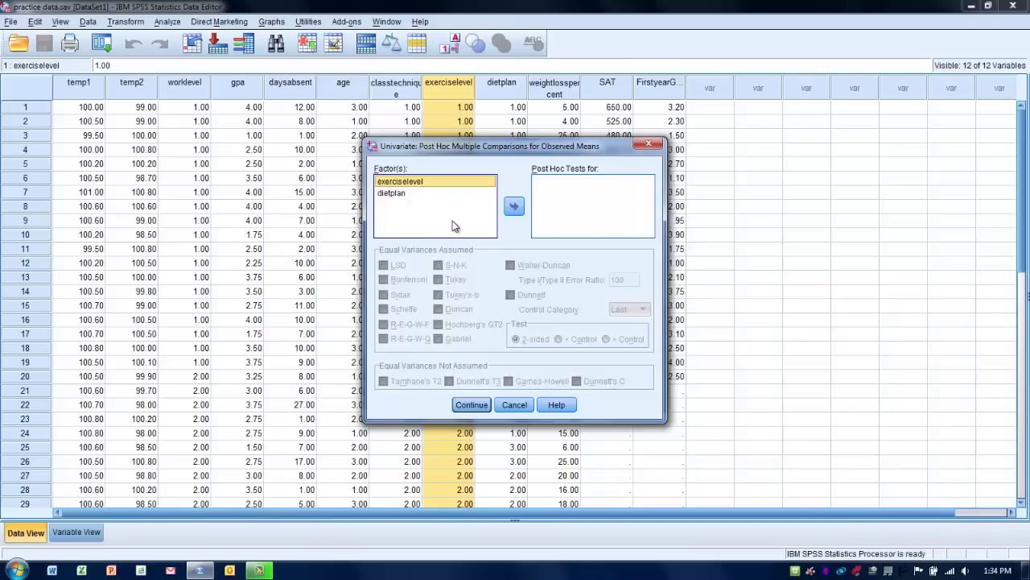
left_click(512, 207)
left_click(402, 193)
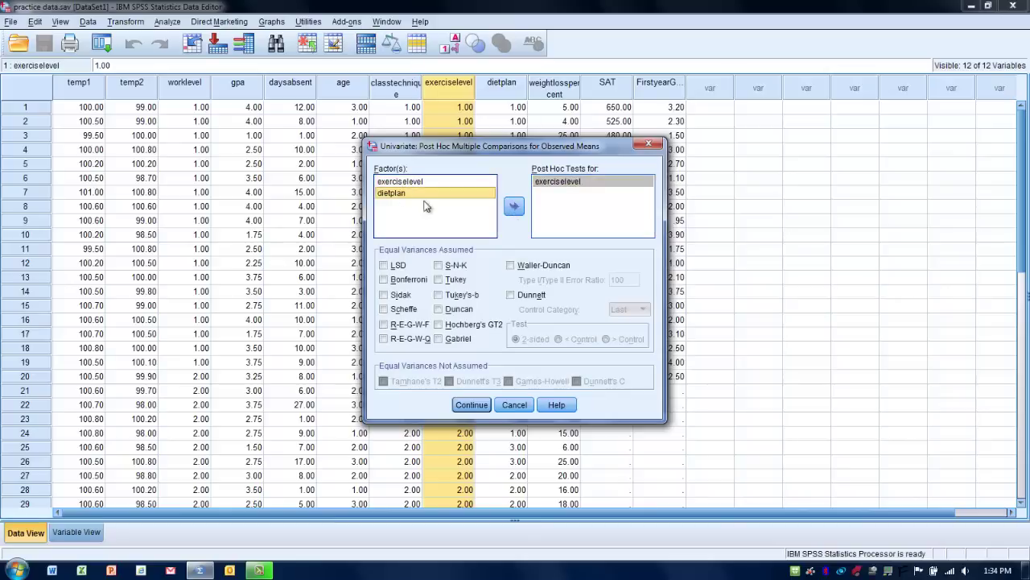
left_click(513, 208)
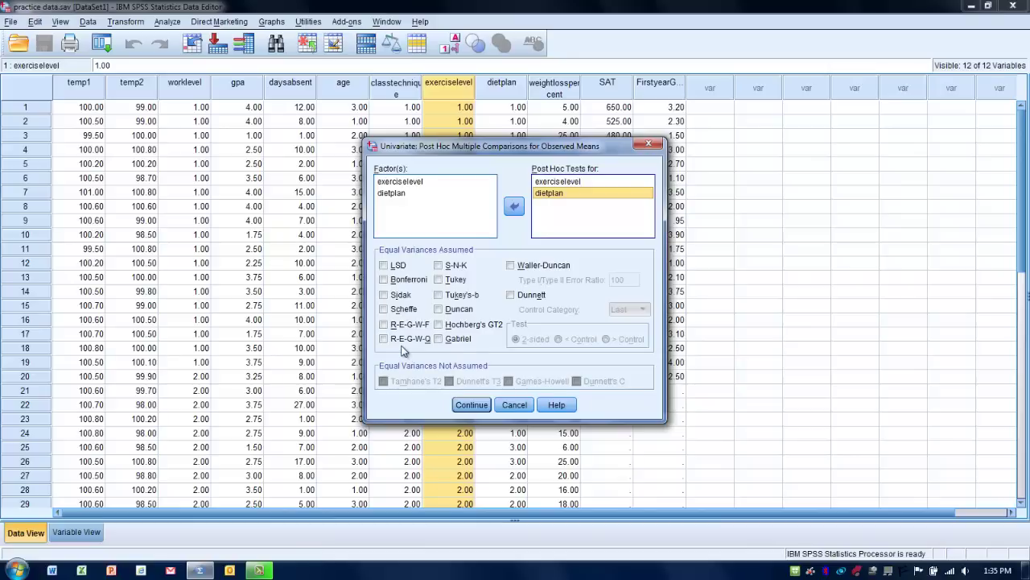
left_click(384, 309)
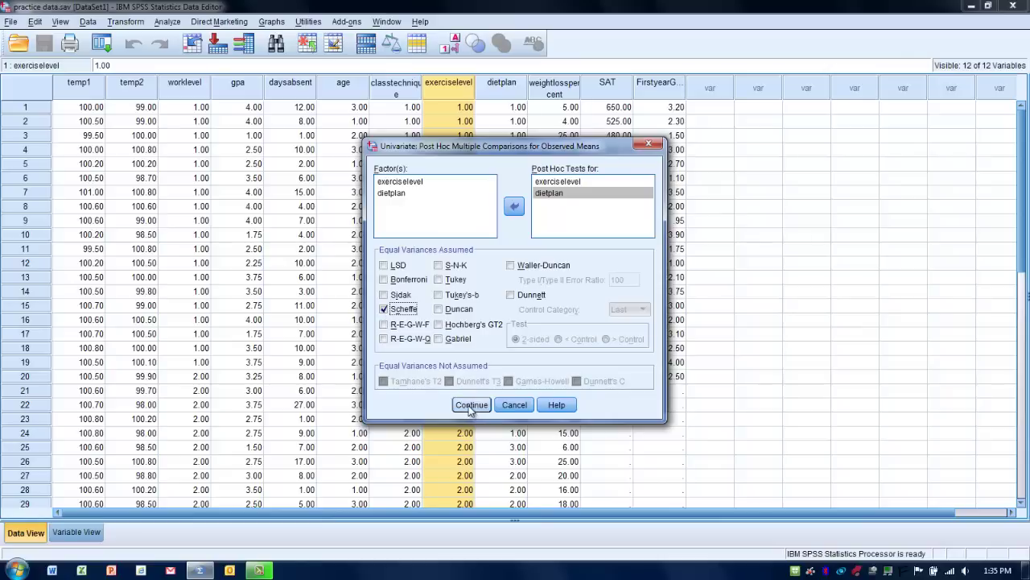
left_click(471, 405)
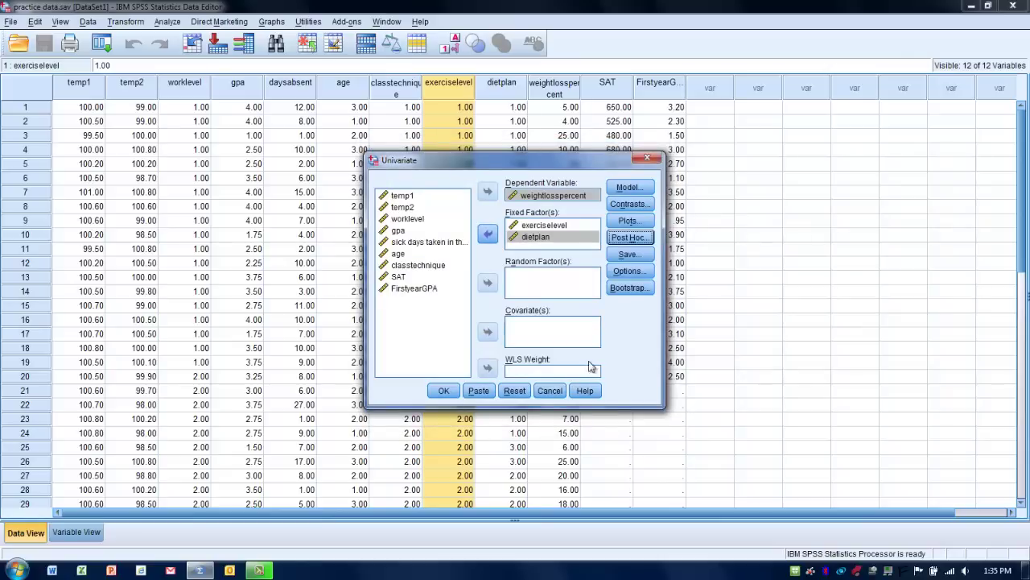
Step: In the model options, display estimated marginal means for exerciselevel, dietplan and the exerciselevel*dietplan interaction
left_click(626, 271)
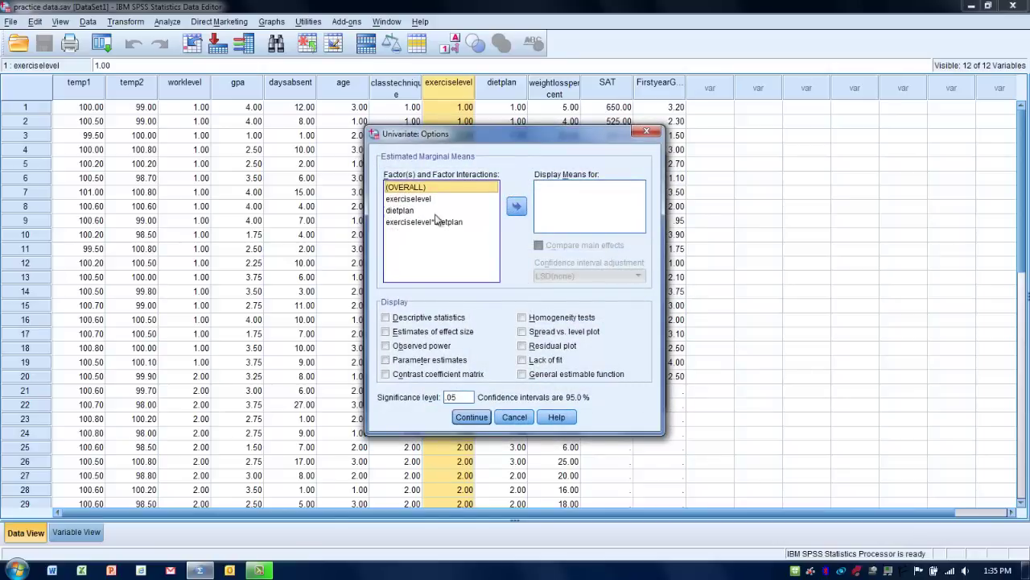
left_click(427, 203)
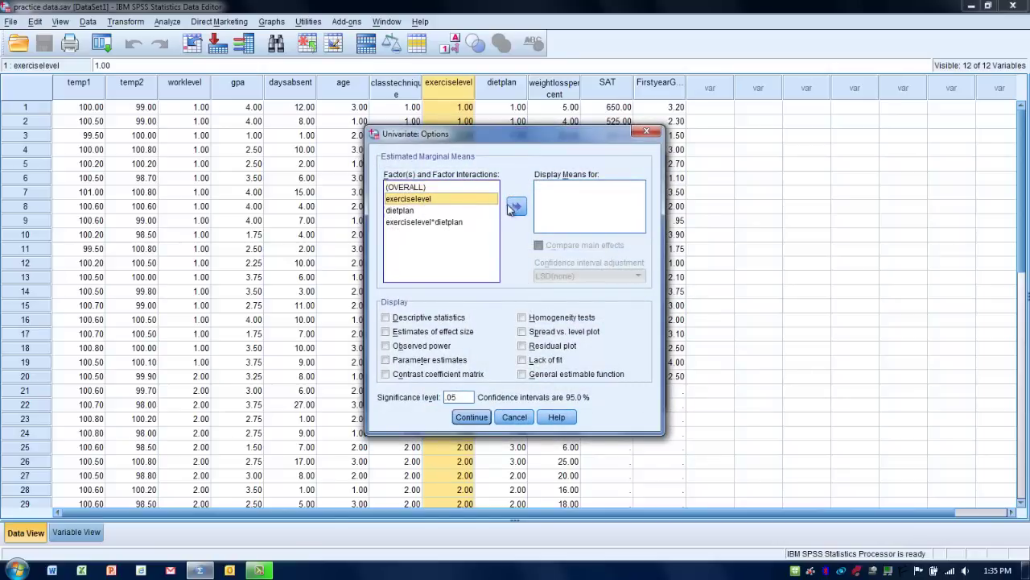
left_click(517, 207)
left_click(427, 211)
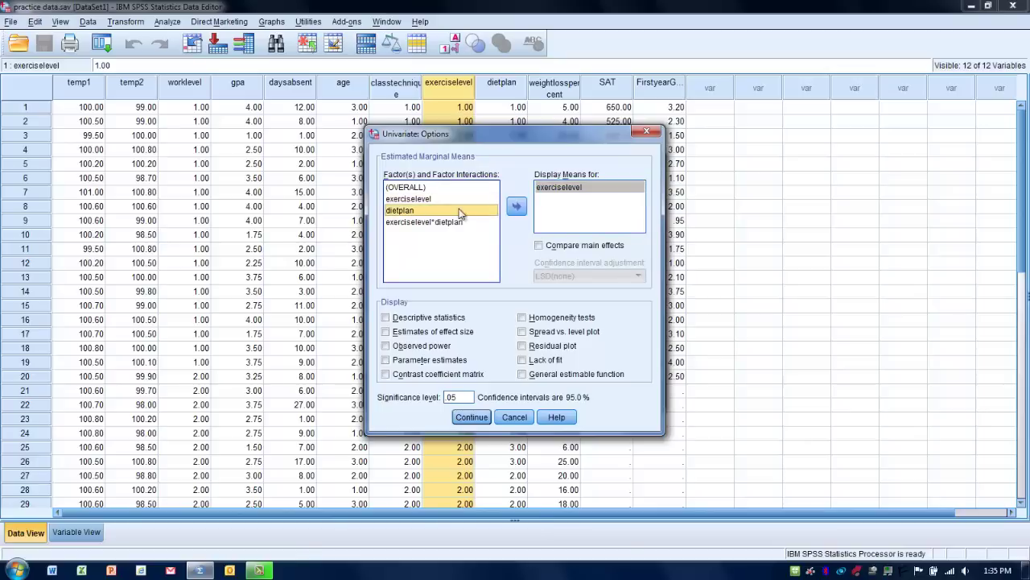
left_click(516, 209)
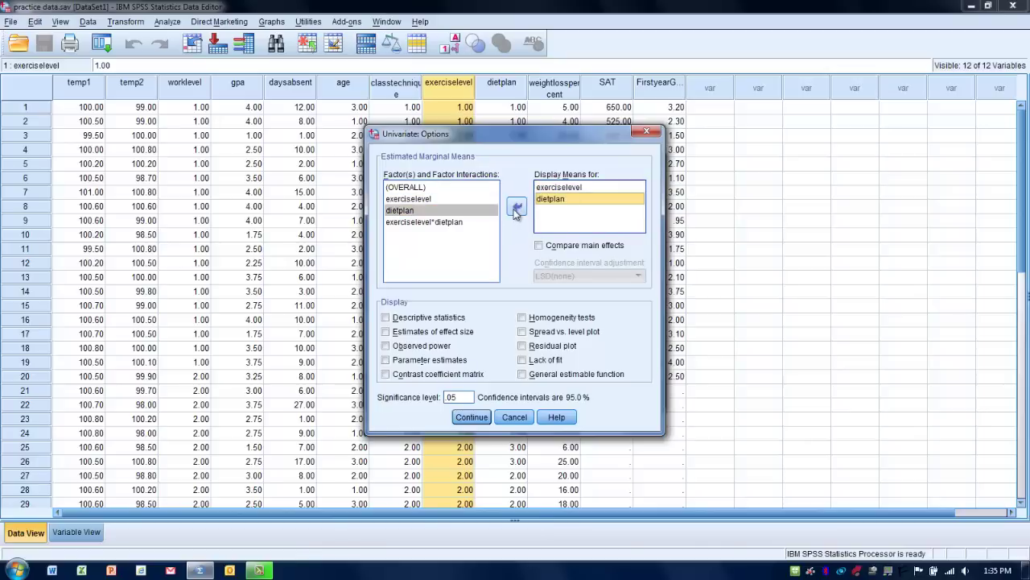
left_click(450, 221)
left_click(516, 208)
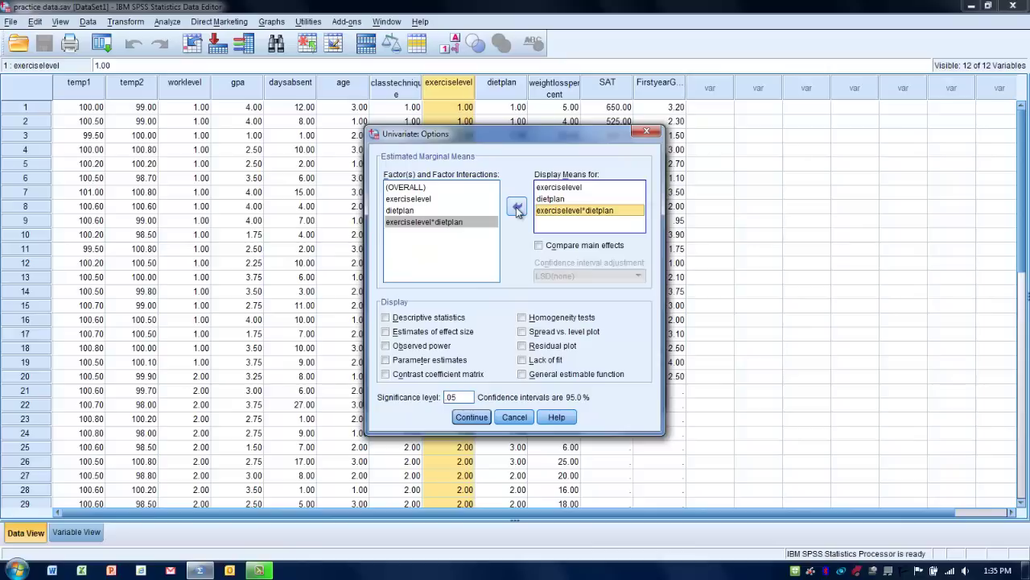
Step: Include descriptive statistics, estimates of effect size, observed power and homogeneity tests in the output, and run the analysis
left_click(386, 318)
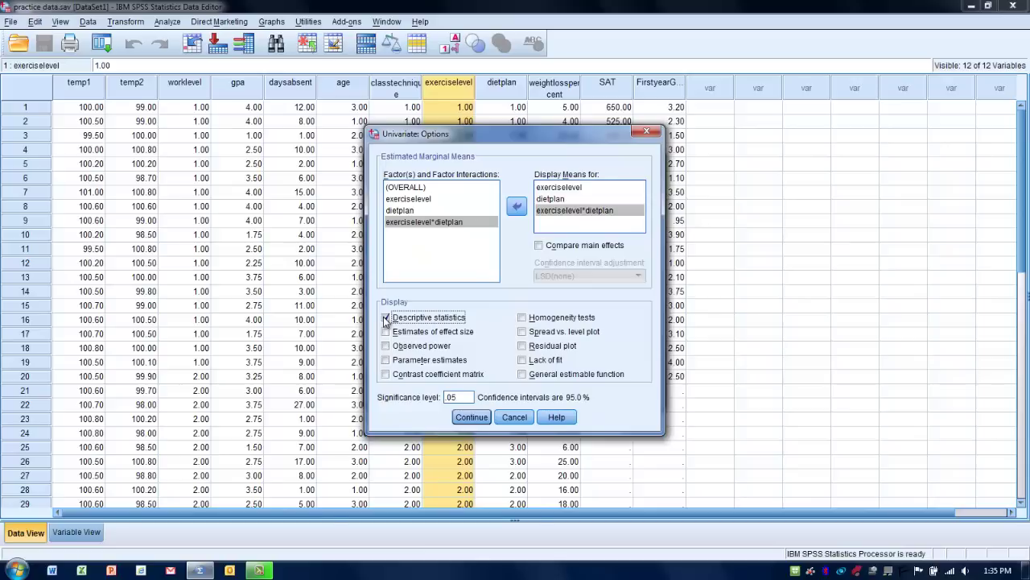
left_click(387, 332)
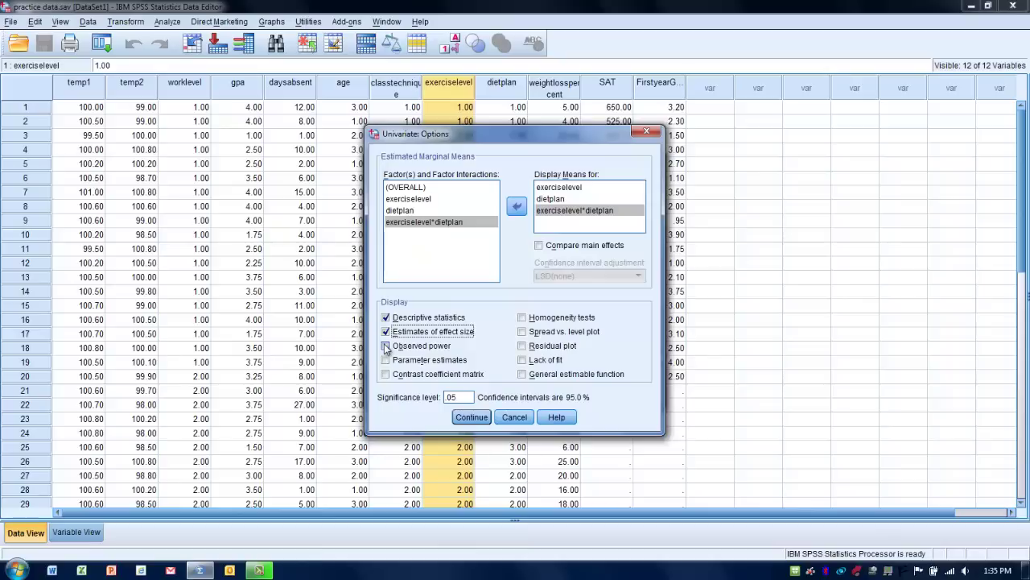
left_click(386, 346)
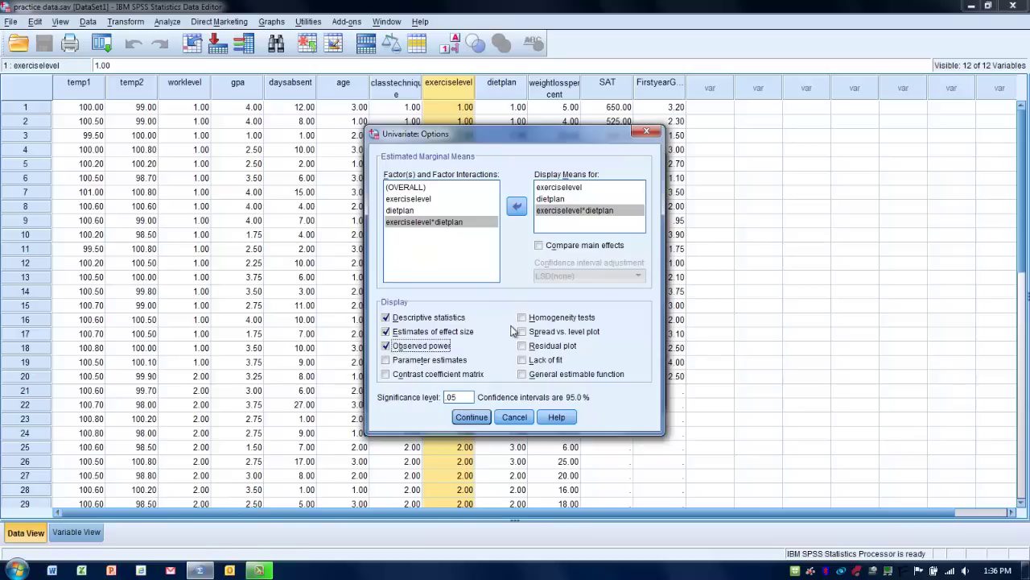
left_click(524, 320)
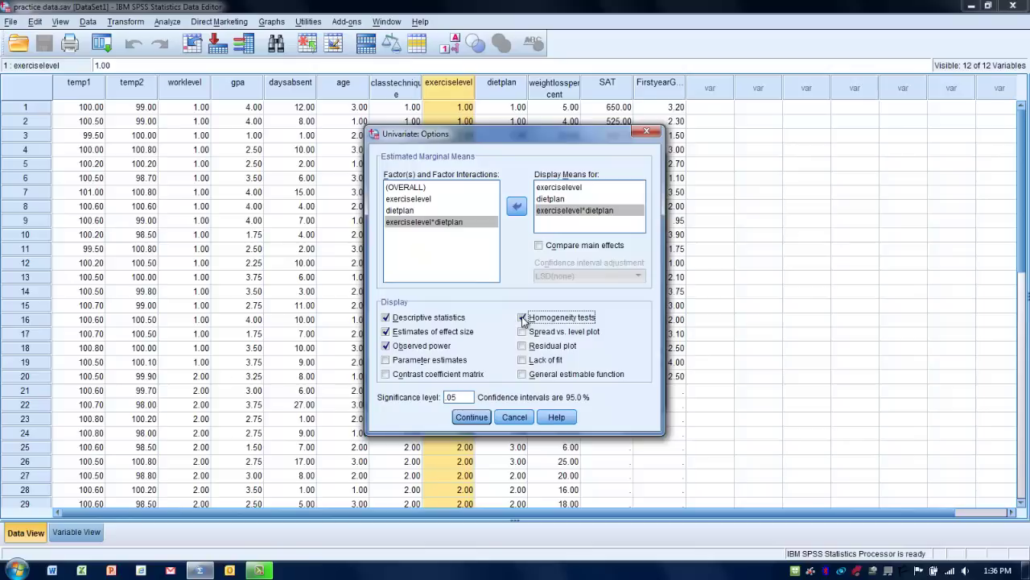
left_click(471, 417)
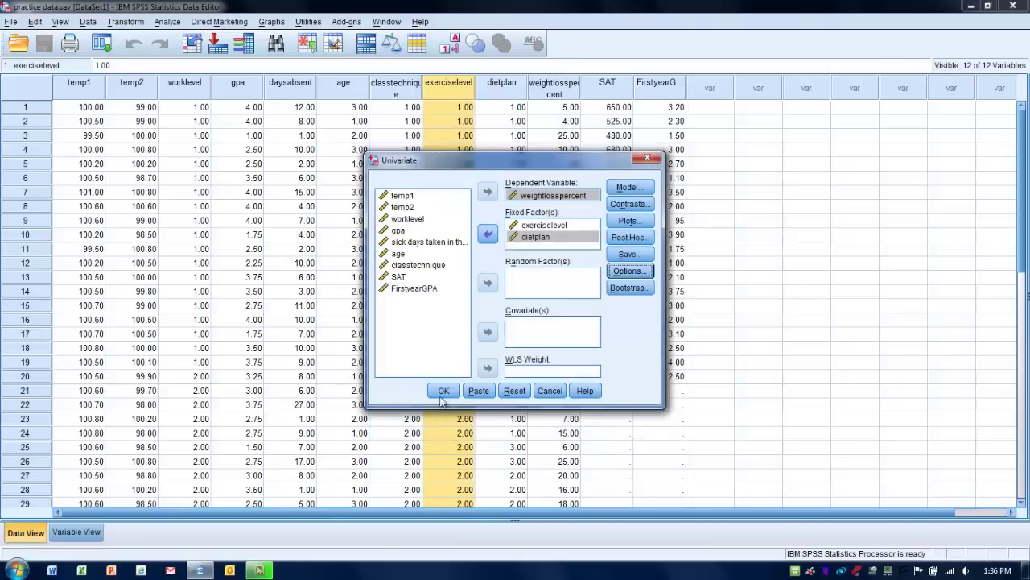
left_click(443, 392)
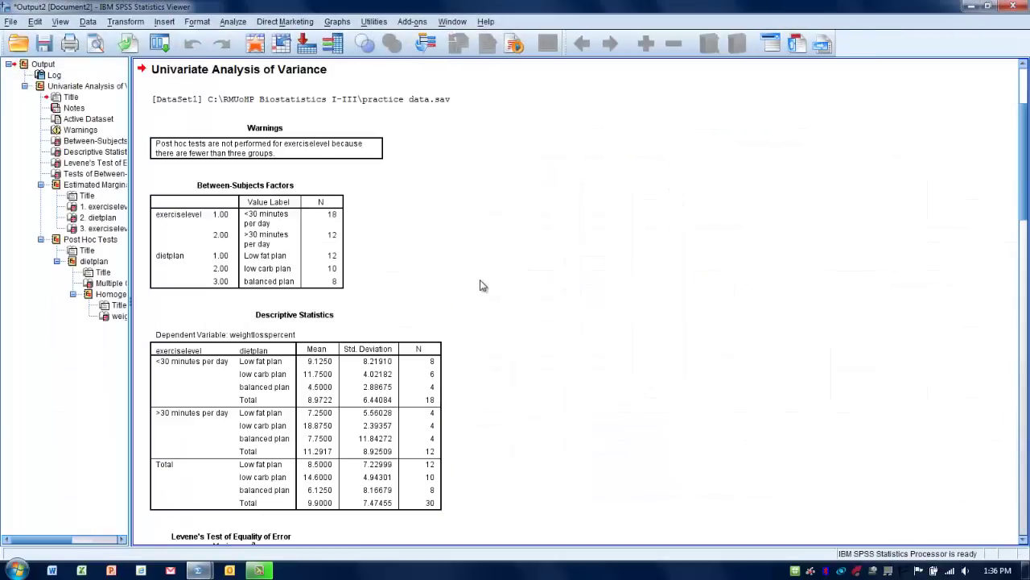
Step: Examine the Between-Subjects Factors and Descriptive Statistics tables in the output
left_click(342, 239)
left_click(1024, 541)
left_click(1024, 541)
left_click(1023, 540)
left_click(1023, 540)
left_click(1023, 540)
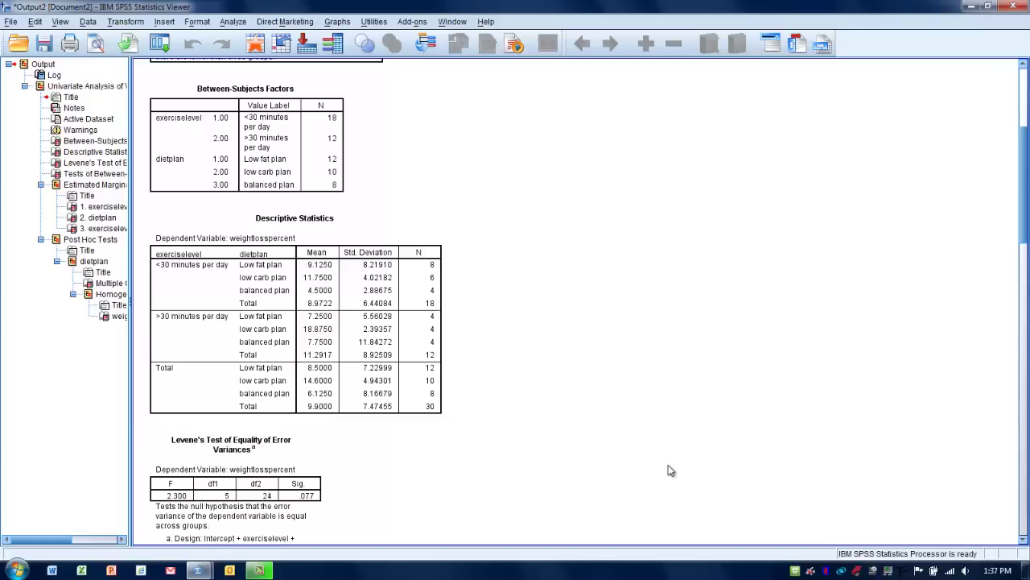
Step: Examine Levene's Test of Equality of Error Variances below the descriptive statistics
left_click(1023, 539)
left_click(1023, 539)
left_click(1023, 541)
left_click(1023, 540)
left_click(1024, 541)
left_click(1024, 540)
left_click(1023, 541)
left_click(1023, 541)
left_click(1023, 540)
left_click(1024, 541)
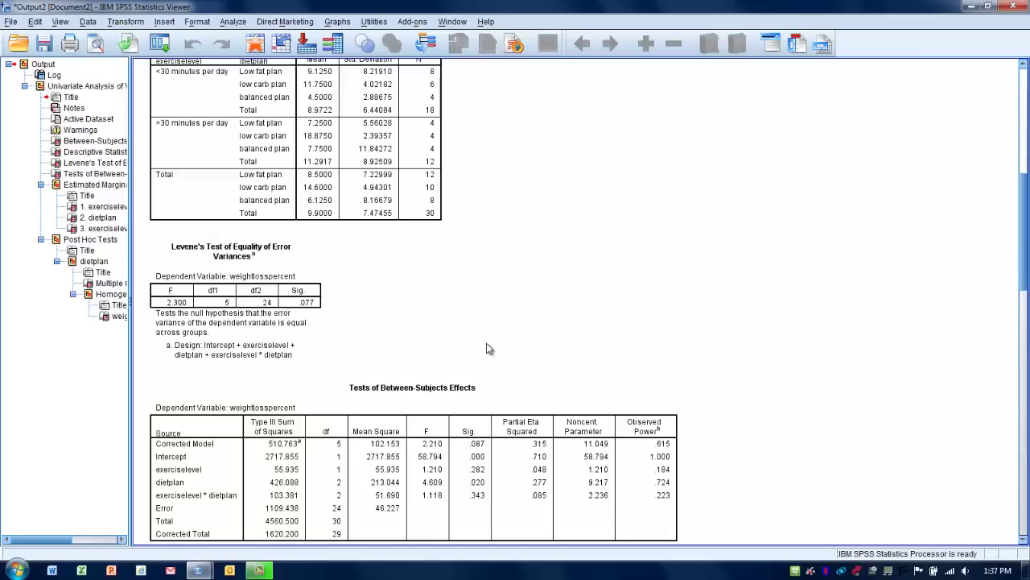
Step: Examine the Tests of Between-Subjects Effects table for the main effects and interaction of exerciselevel and dietplan
left_click(1022, 536)
left_click(1023, 535)
left_click(1022, 536)
left_click(1023, 536)
left_click(1023, 534)
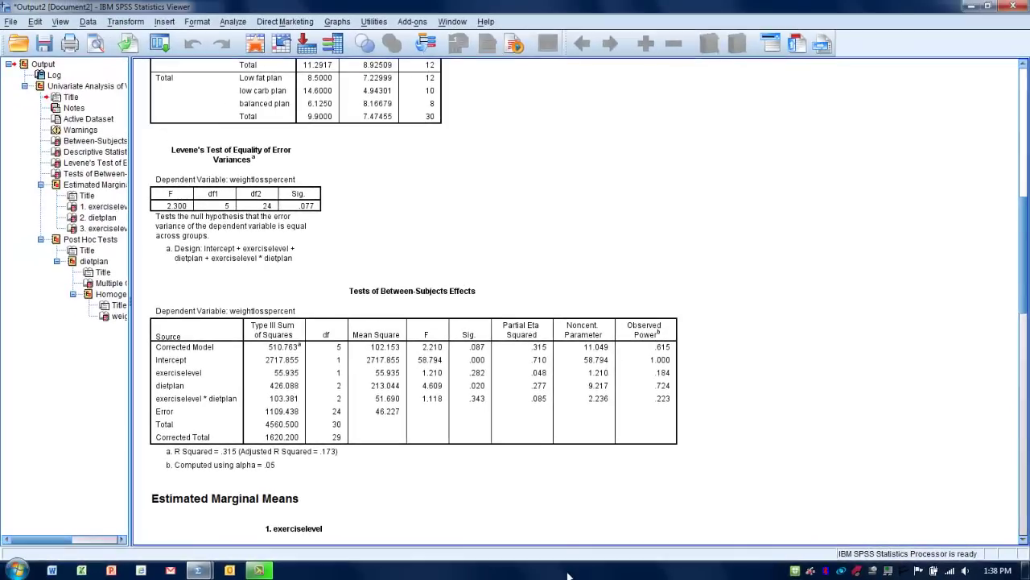
left_click(182, 428)
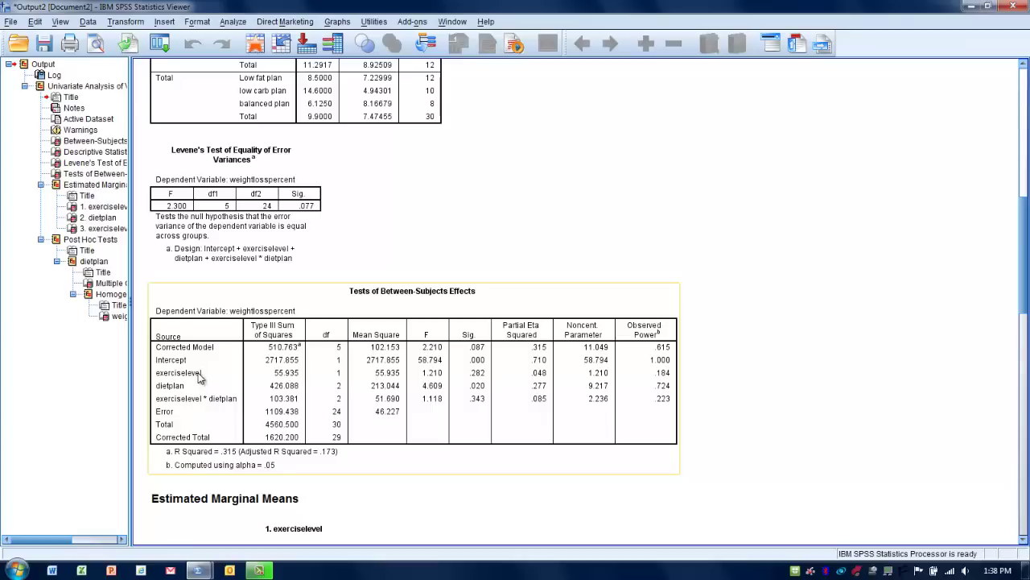
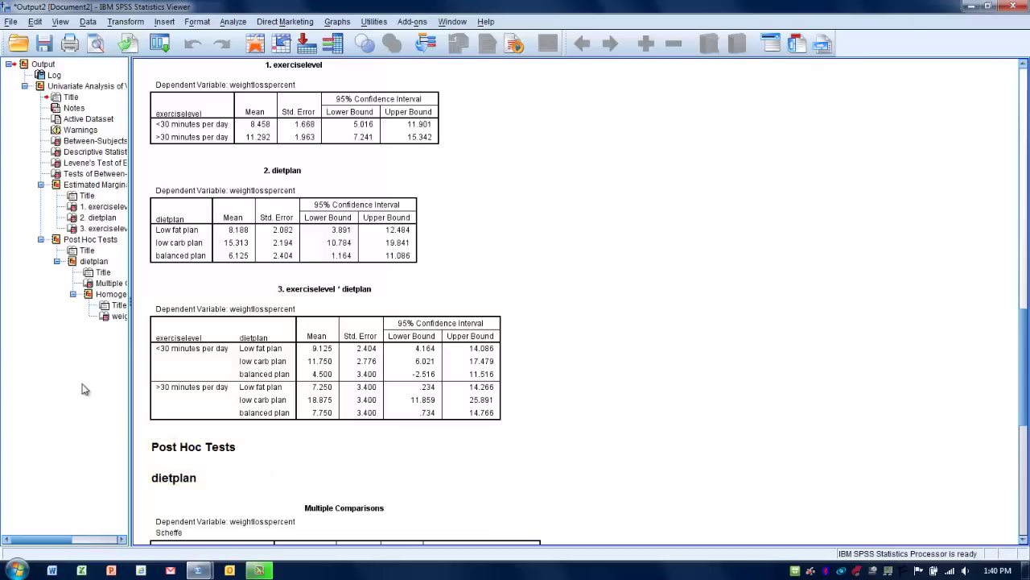
Step: Examine the Scheffe Multiple Comparisons table for dietplan in the post hoc tests output
left_click(93, 262)
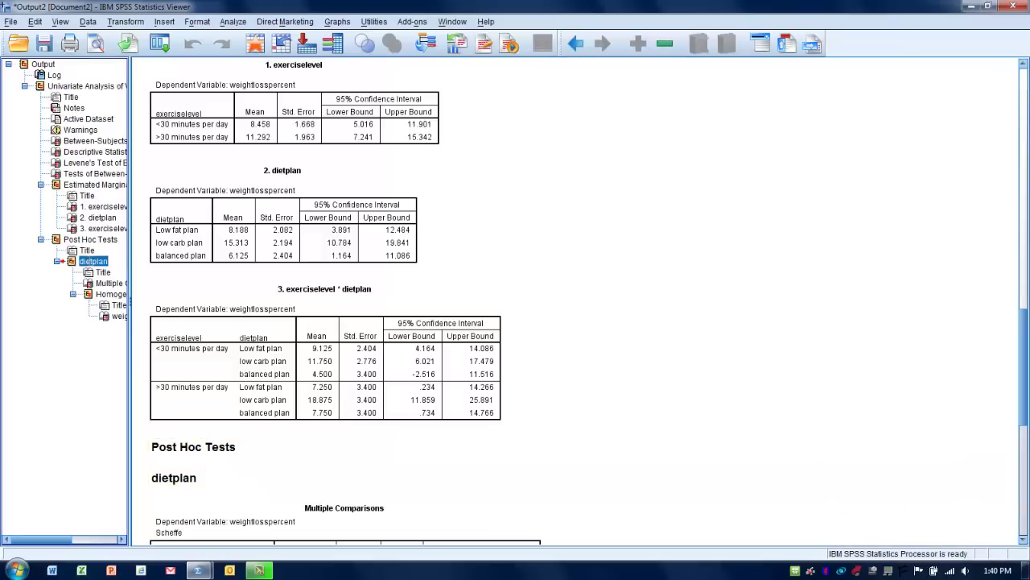
left_click(1022, 543)
left_click(1023, 542)
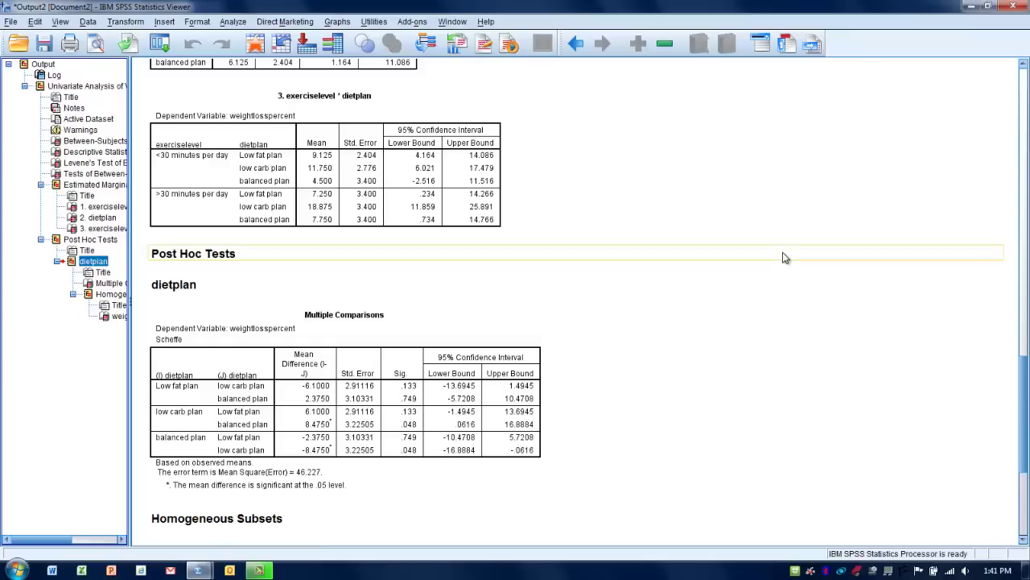
Step: Review the Tests of Between-Subjects Effects table again, along with the estimated marginal means for exerciselevel, dietplan and their interaction
left_click_drag(1025, 67, 1025, 68)
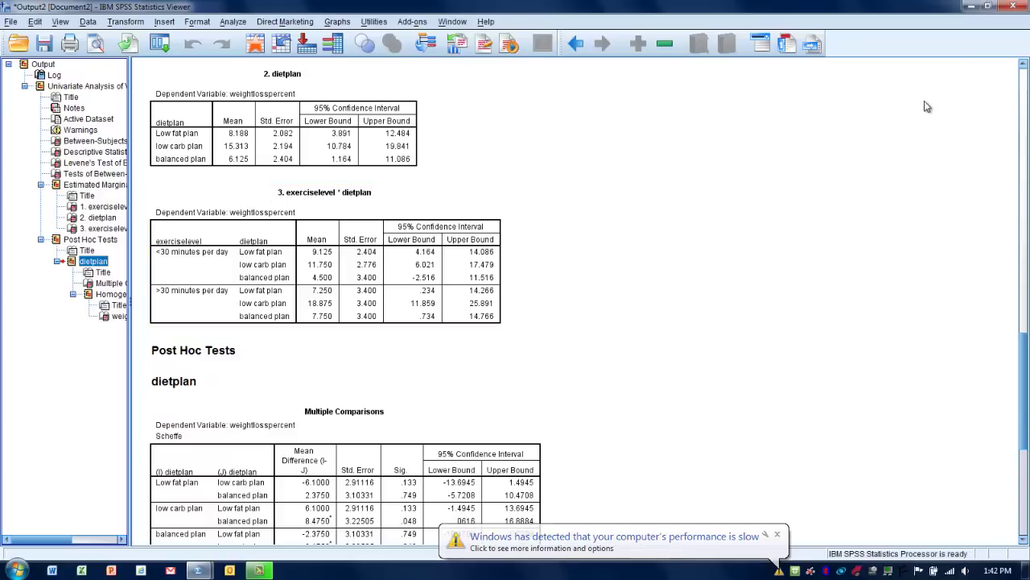
left_click(1026, 66)
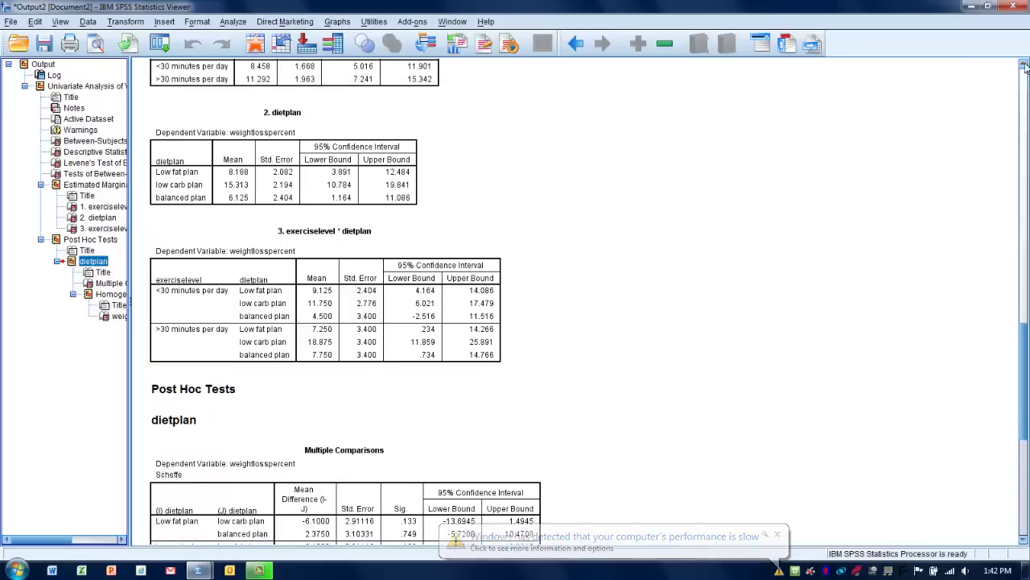
left_click_drag(1026, 66, 1026, 66)
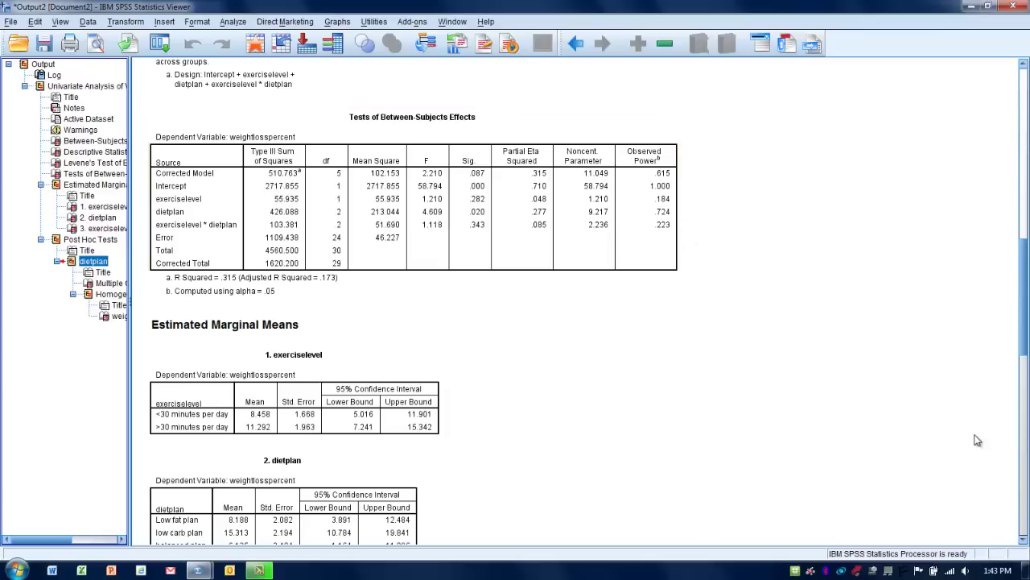
left_click(1024, 540)
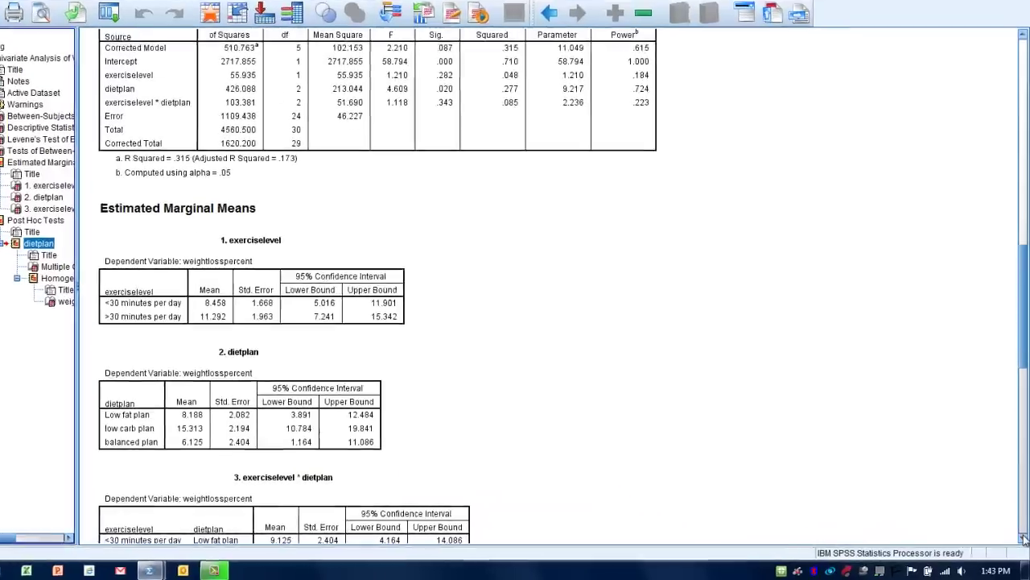
left_click(1024, 540)
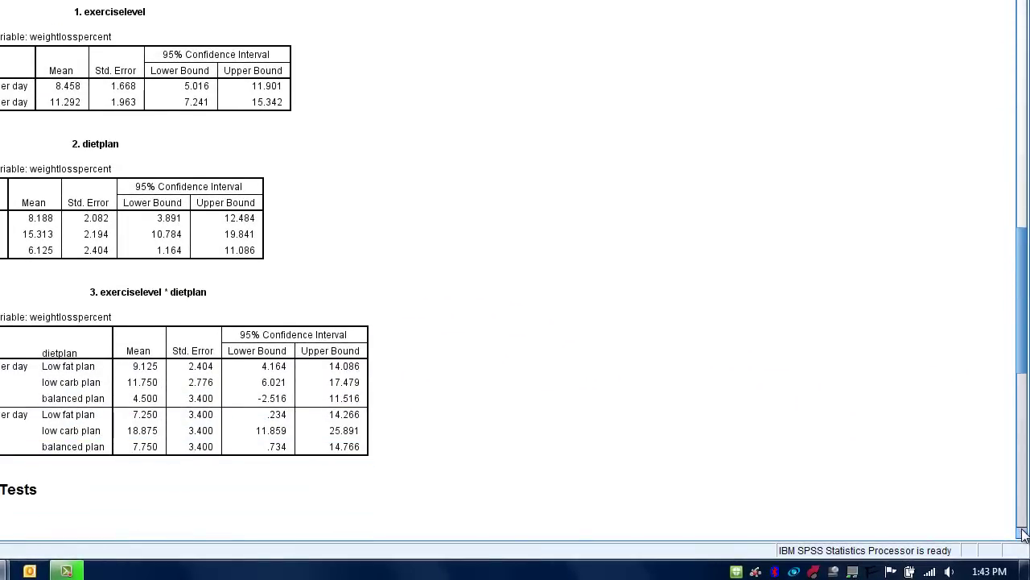